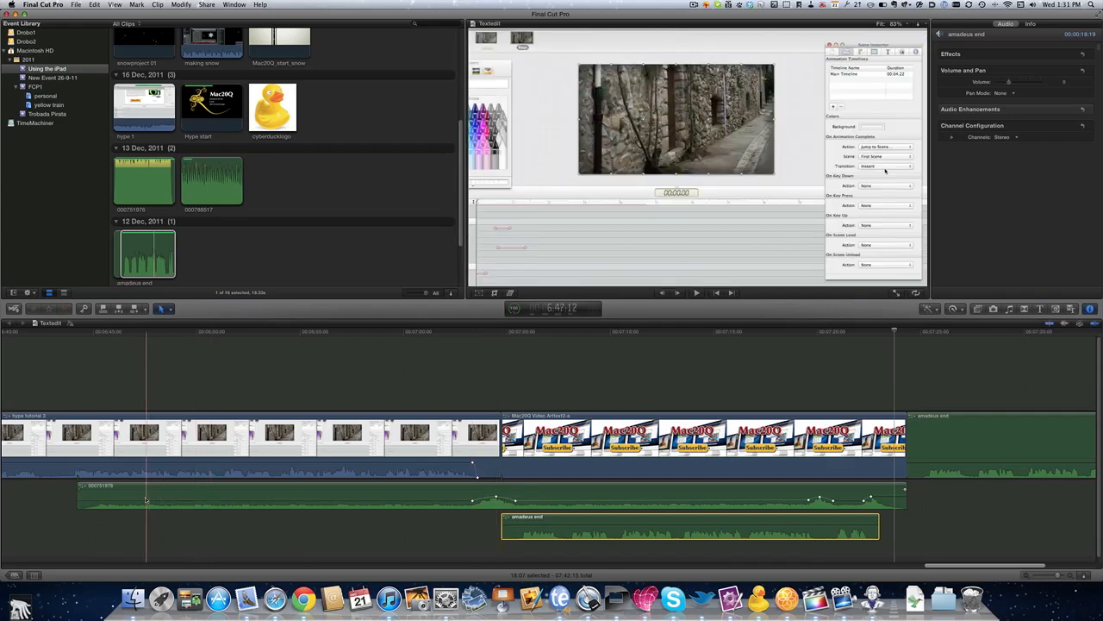
Hide the inspector and bring it back into view.
mouse_move(123, 502)
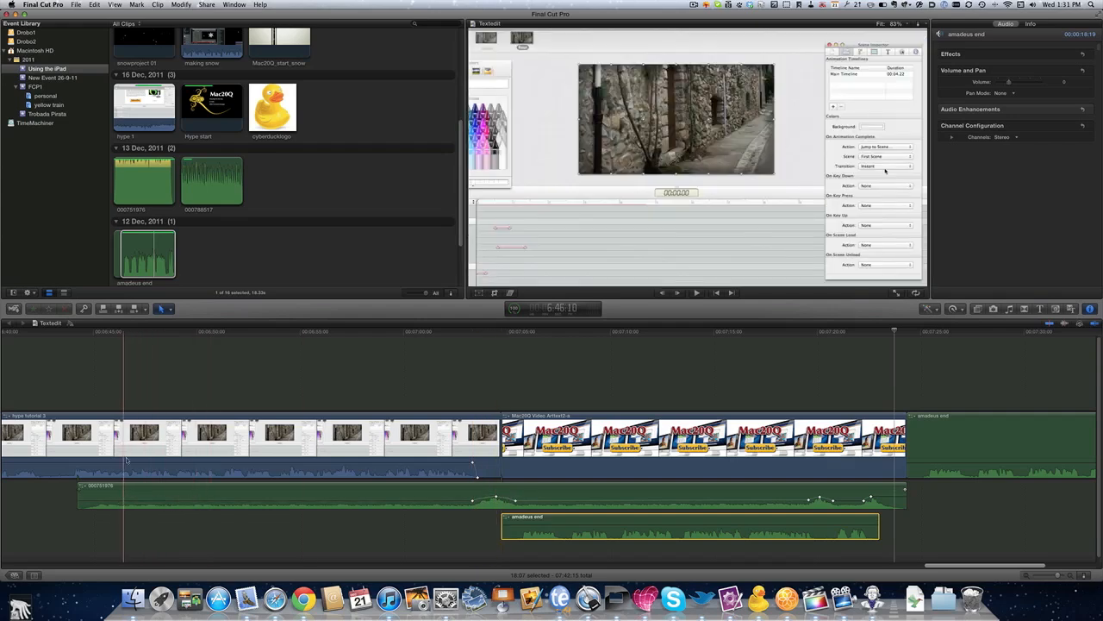
key("super+4")
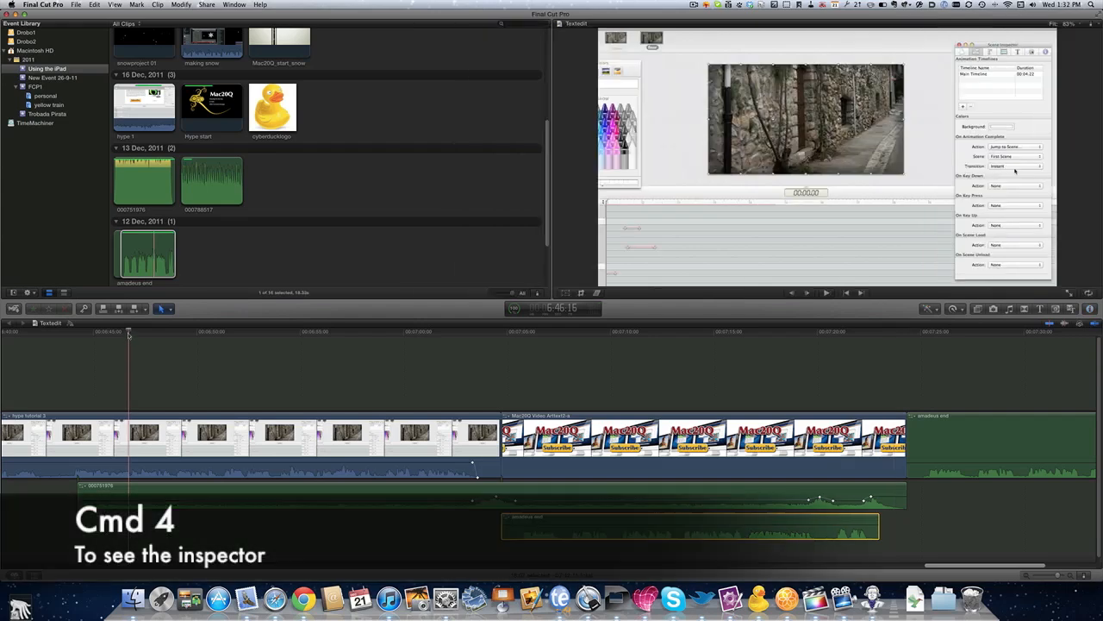
key("super+4")
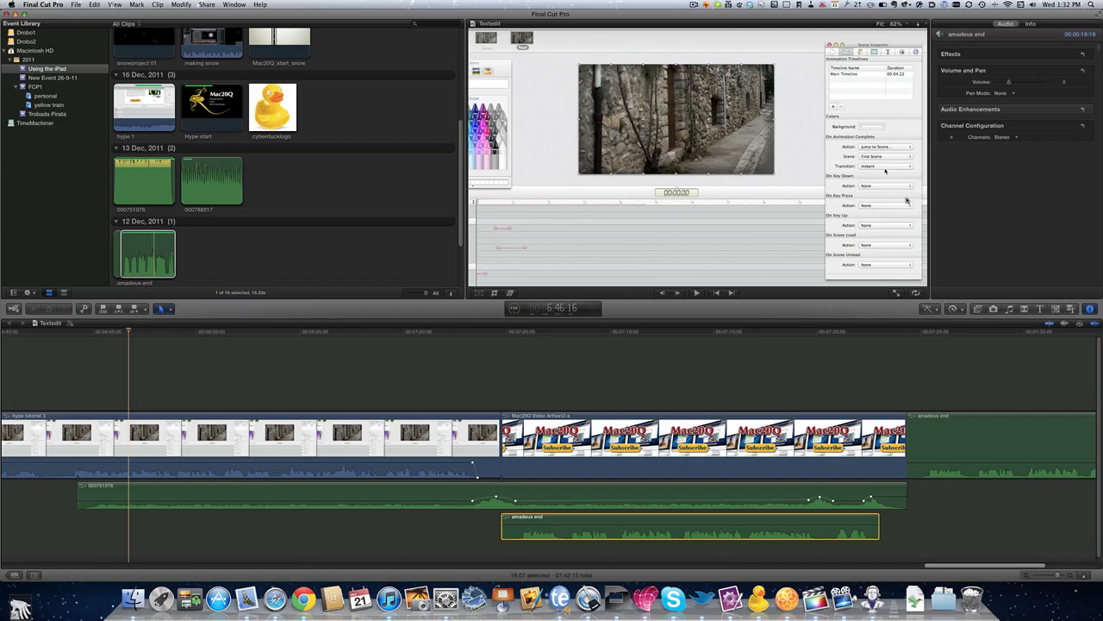
Add two volume keyframes near the start of audio clip 000751976, lower the first to about -82 dB, and return it to -24 dB.
left_click(153, 496)
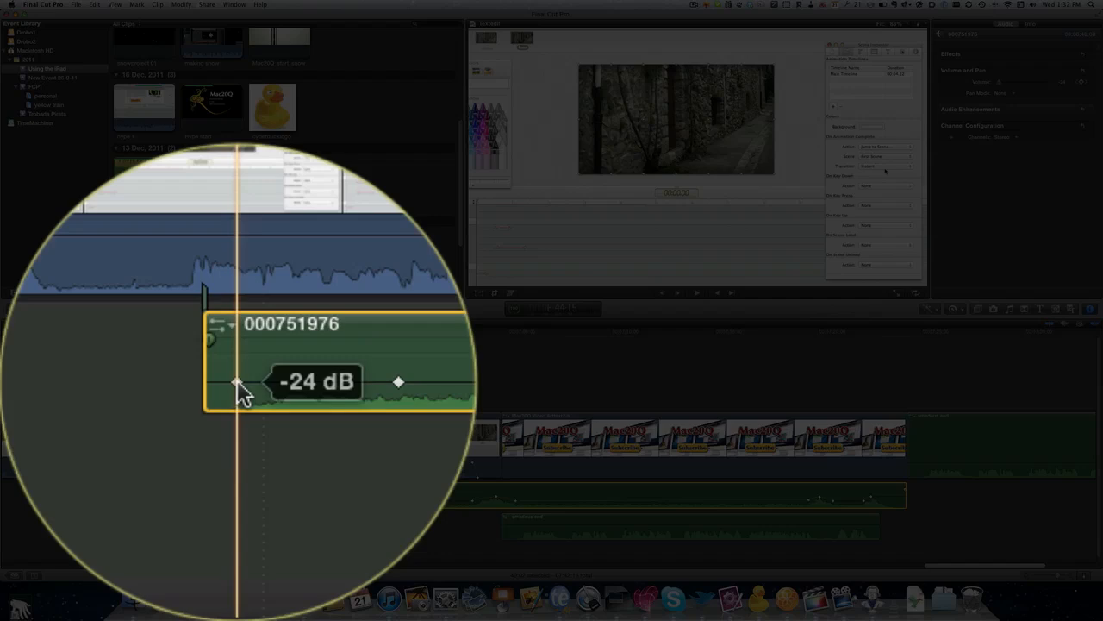
left_click_drag(238, 381, 238, 382)
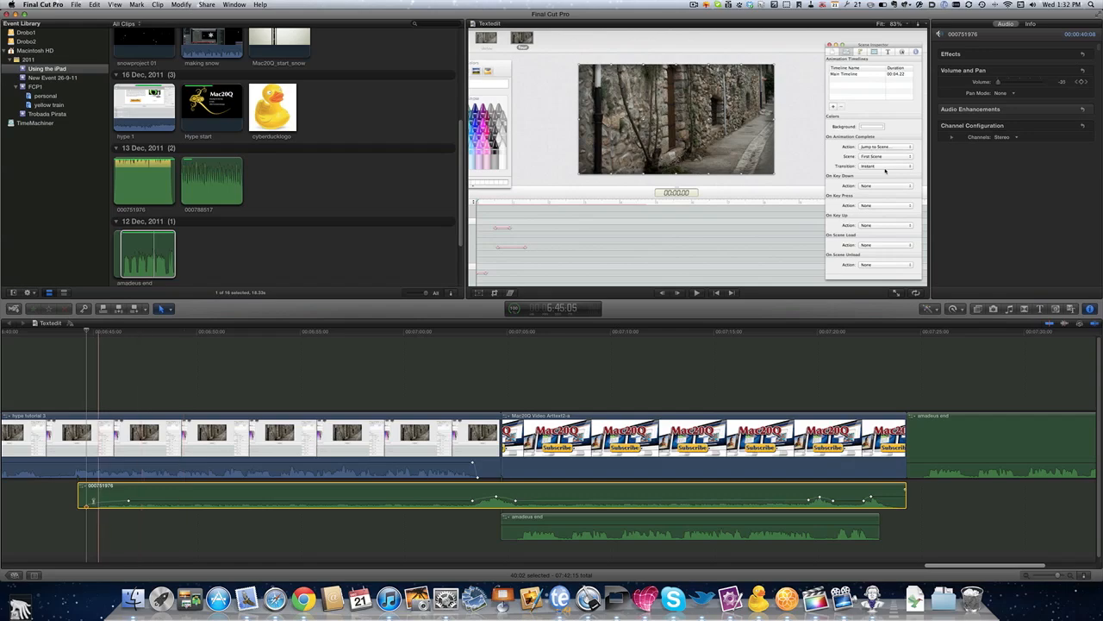
left_click(87, 507)
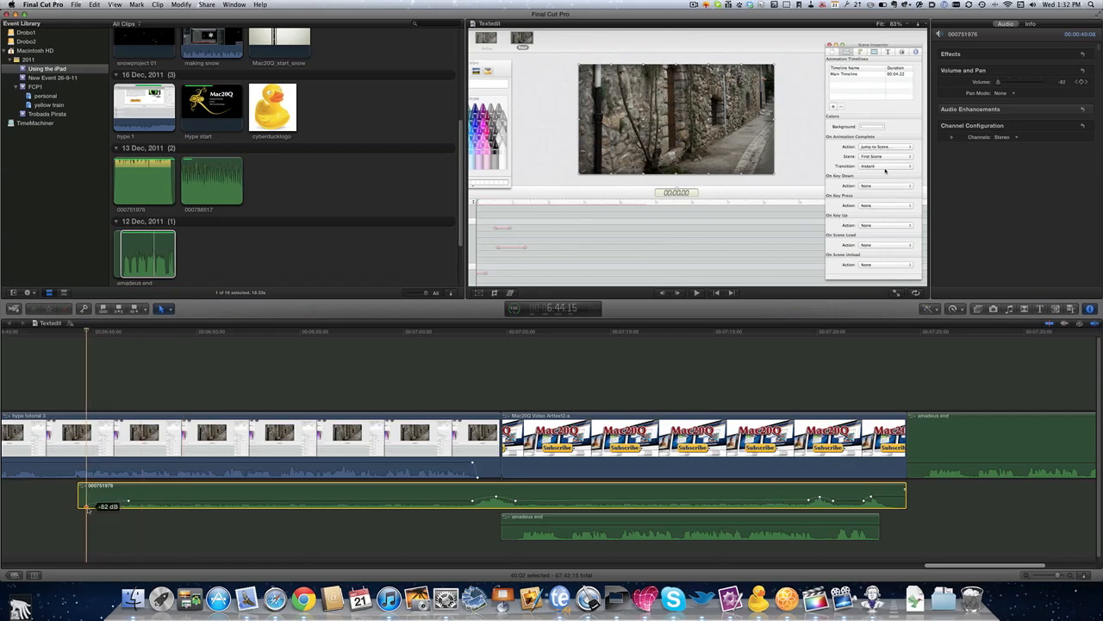
left_click_drag(87, 509, 87, 503)
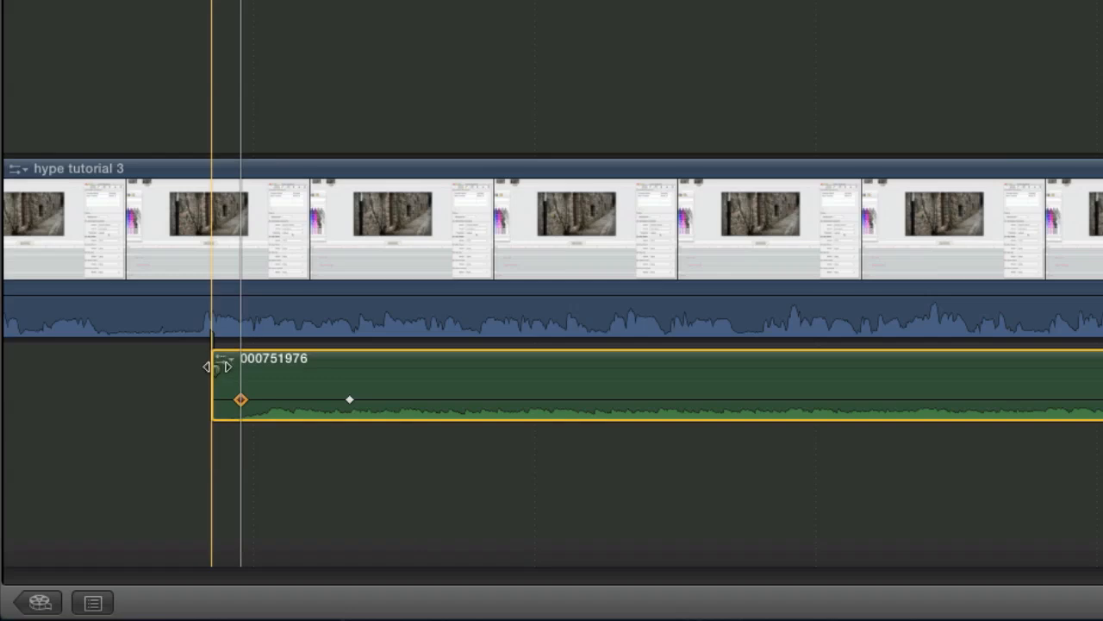
Add a gradual fade-in at the start of audio clip 000751976.
left_click_drag(217, 365, 556, 414)
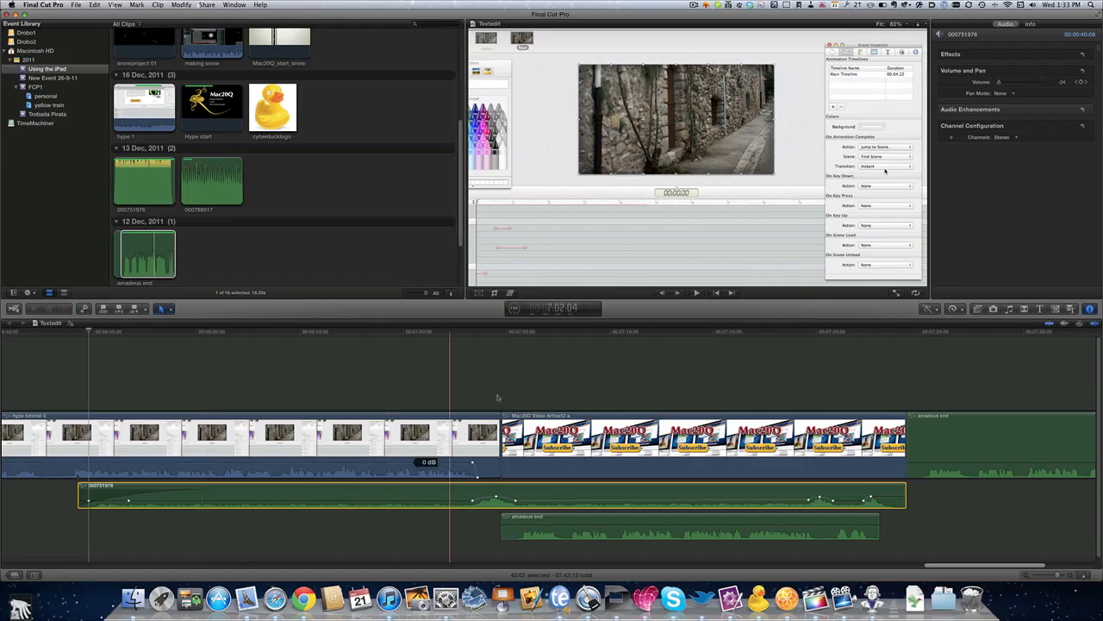
Try applying the default transition to both ends of audio clip 000751976, and undo it.
left_click(505, 336)
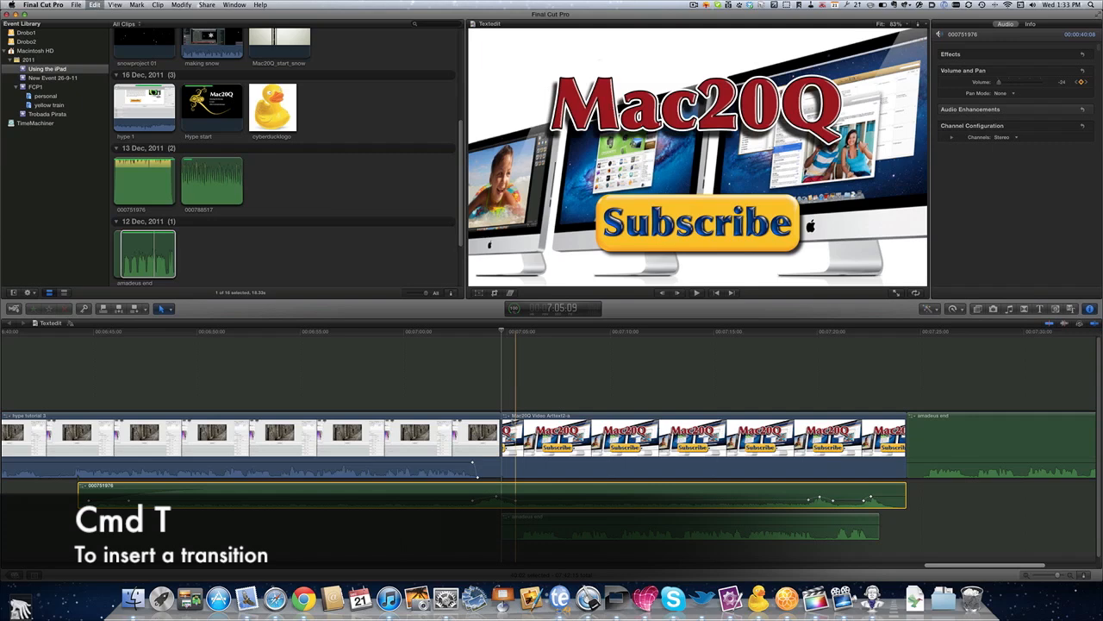
key("super+t")
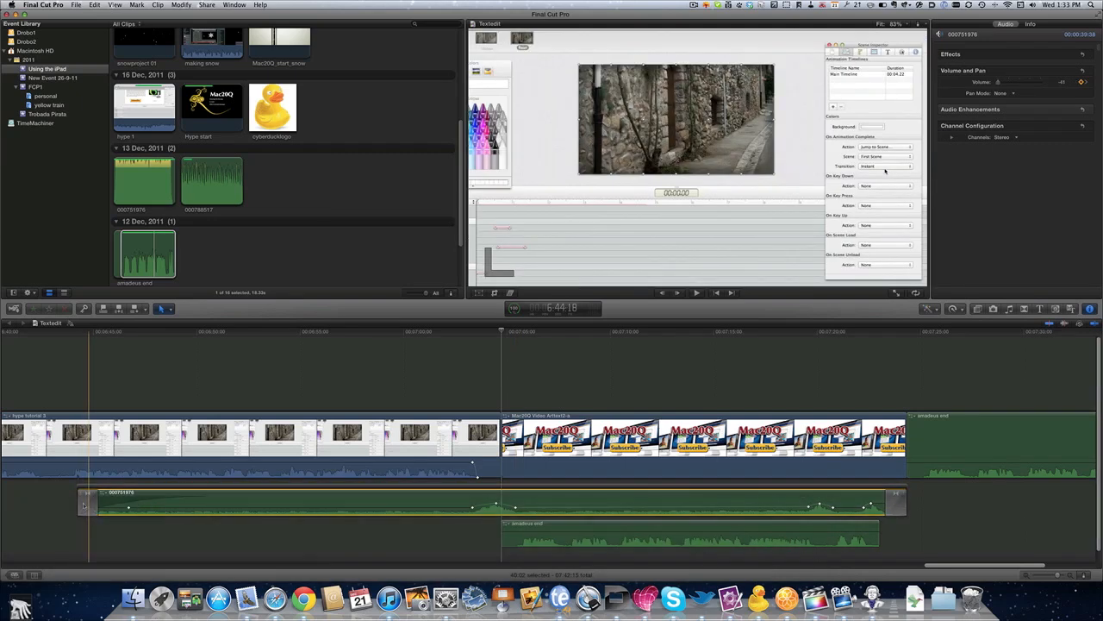
key("super+z")
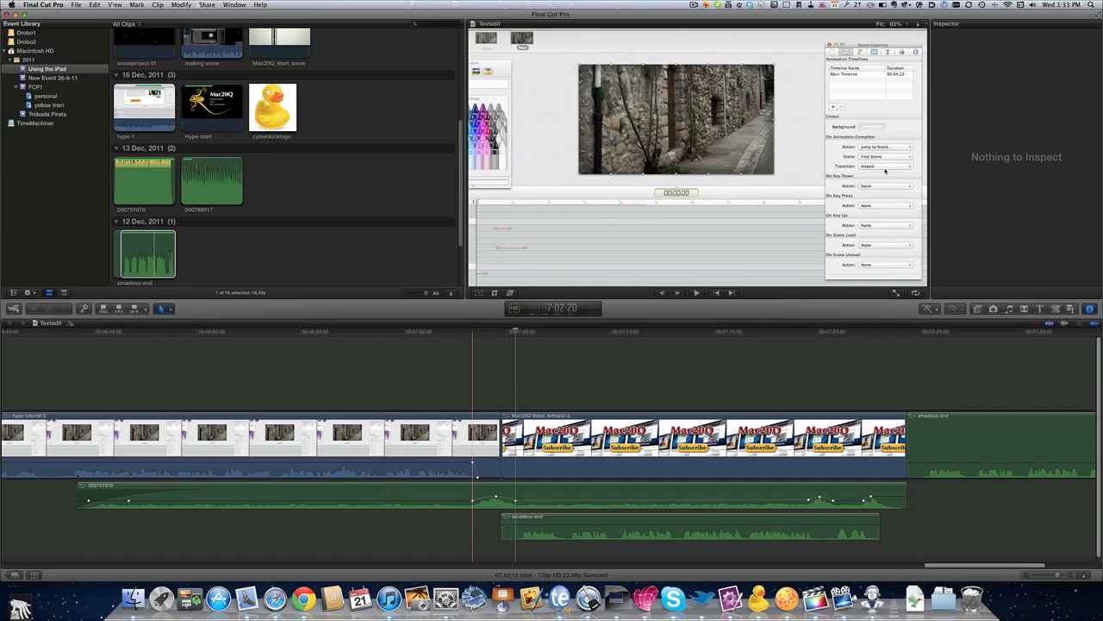
Add a Full Overlap transition at the edit between hype tutorial 3 and Mac20Q Video Arttext2-a.
key("super+t")
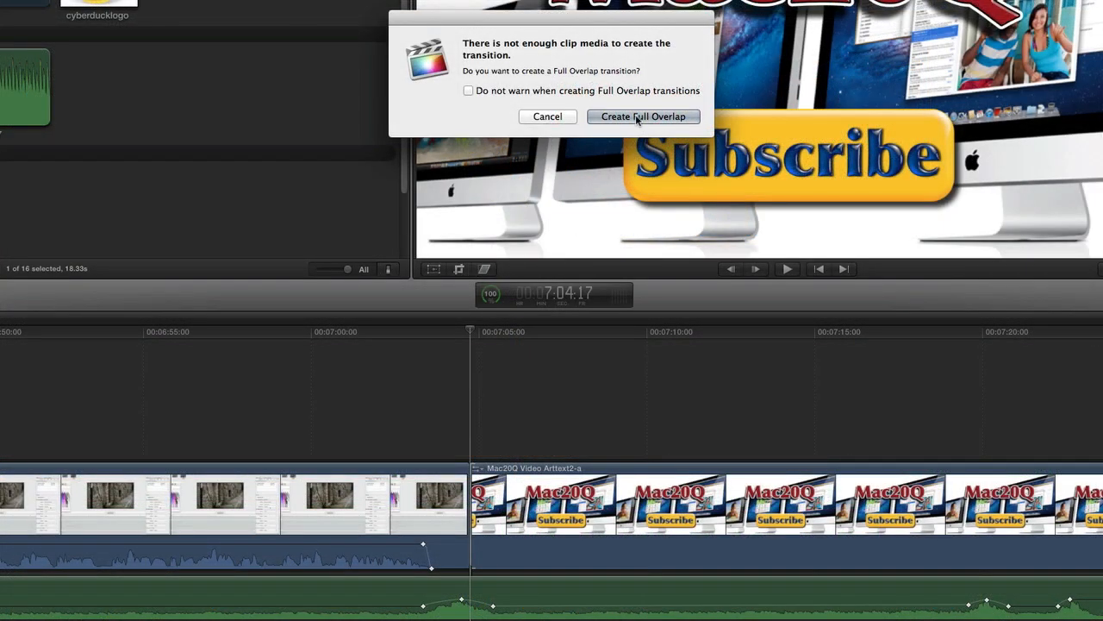
left_click(636, 117)
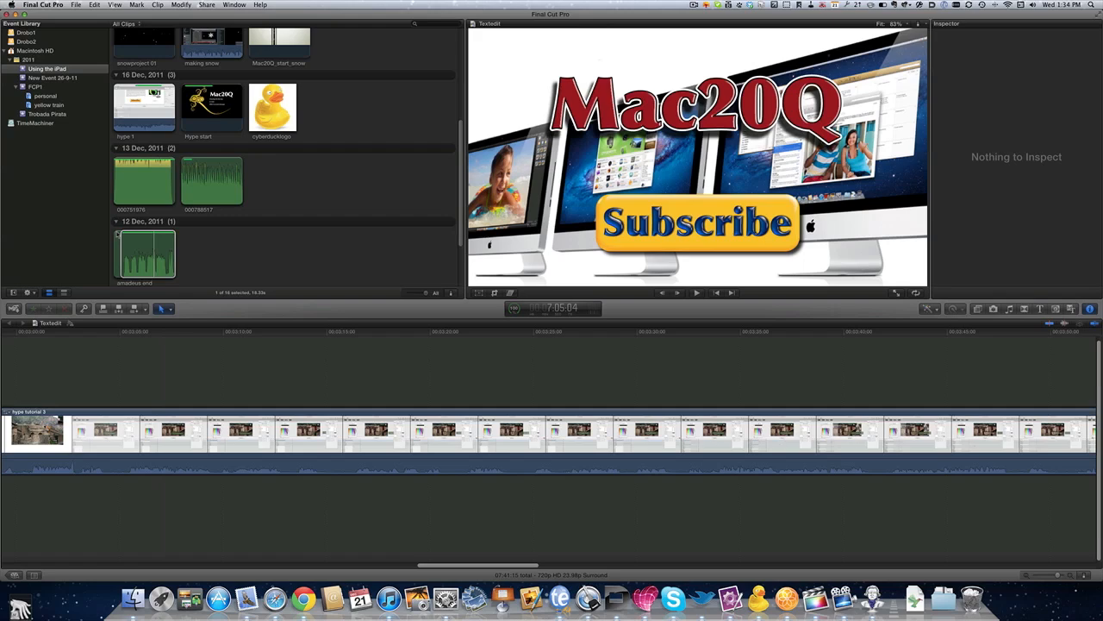
Connect the cyberducklogo clip above the main storyline at 3:12:21.
left_click(273, 108)
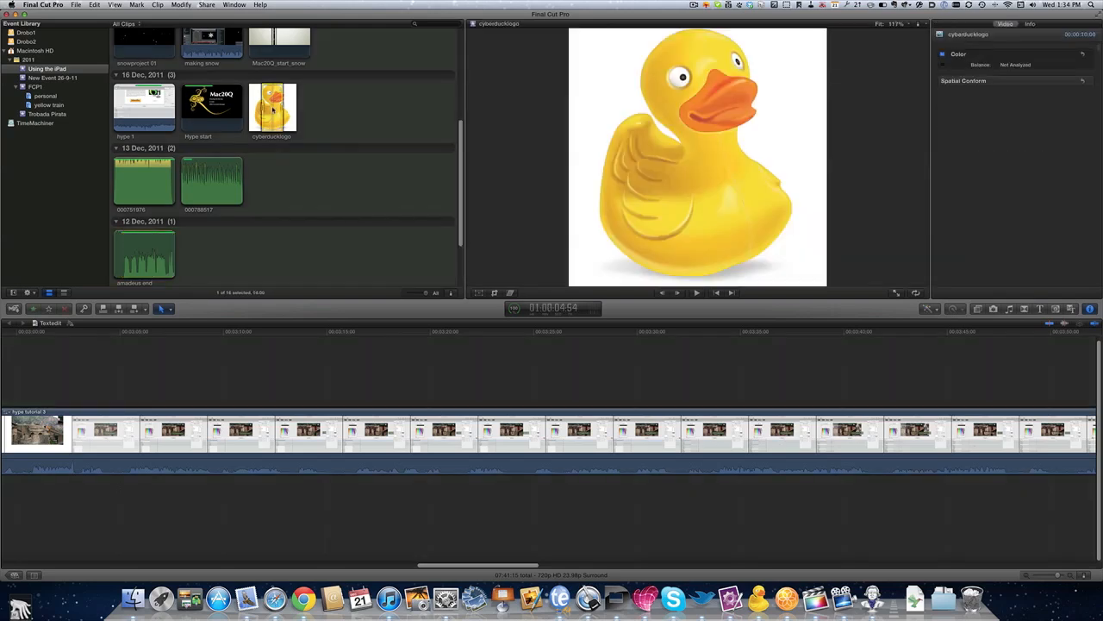
left_click(278, 384)
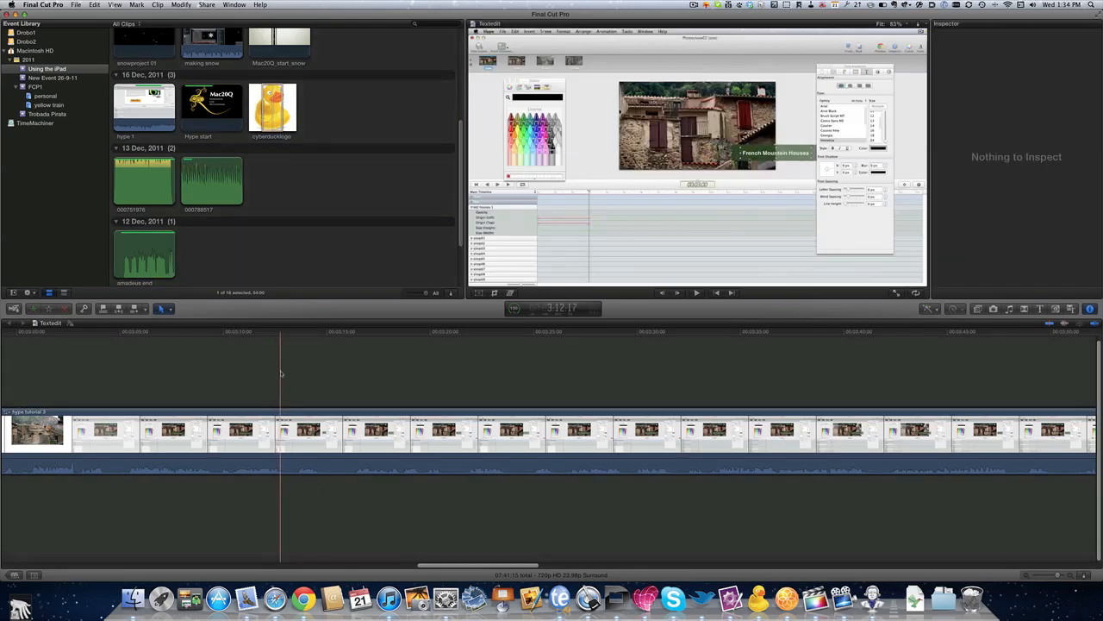
left_click(283, 333)
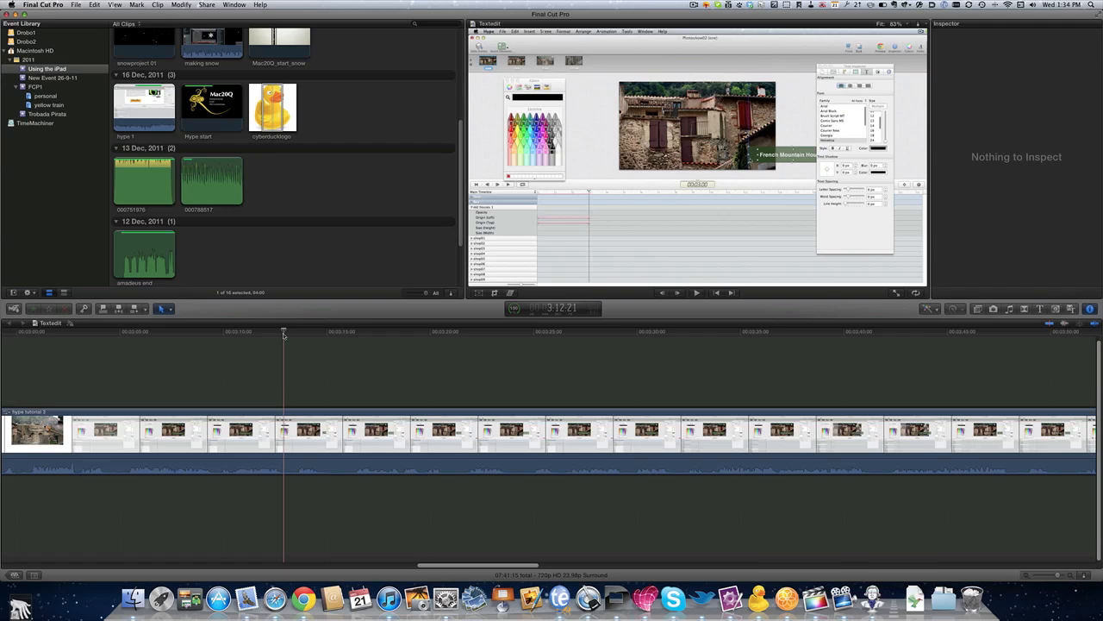
key("q")
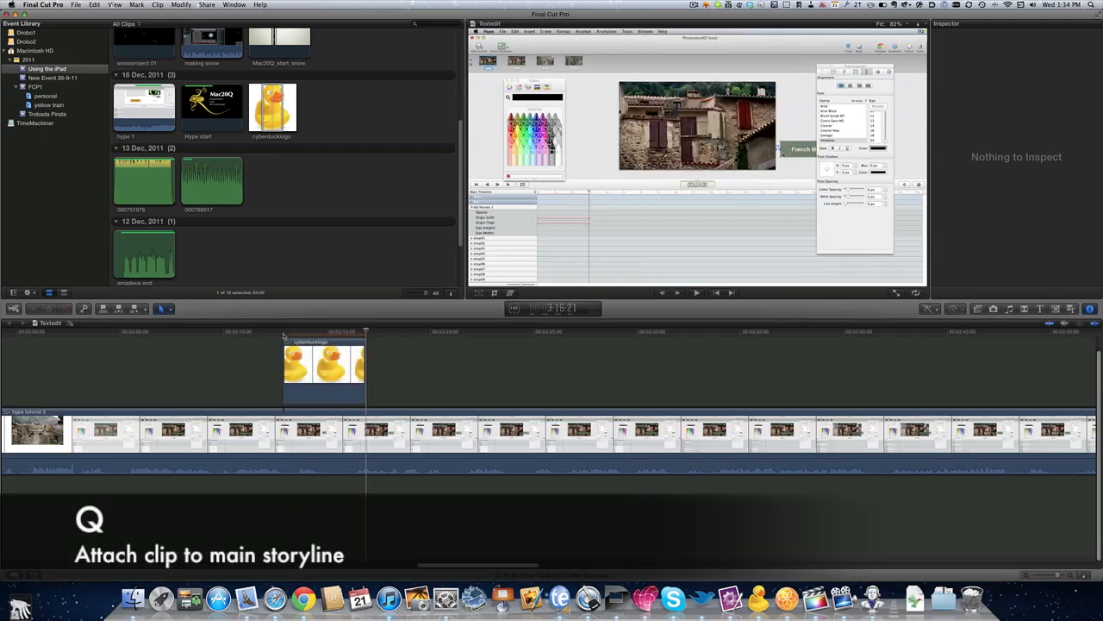
Rotate the connected cyberducklogo clip to 209° and scale it to 43%.
left_click(320, 333)
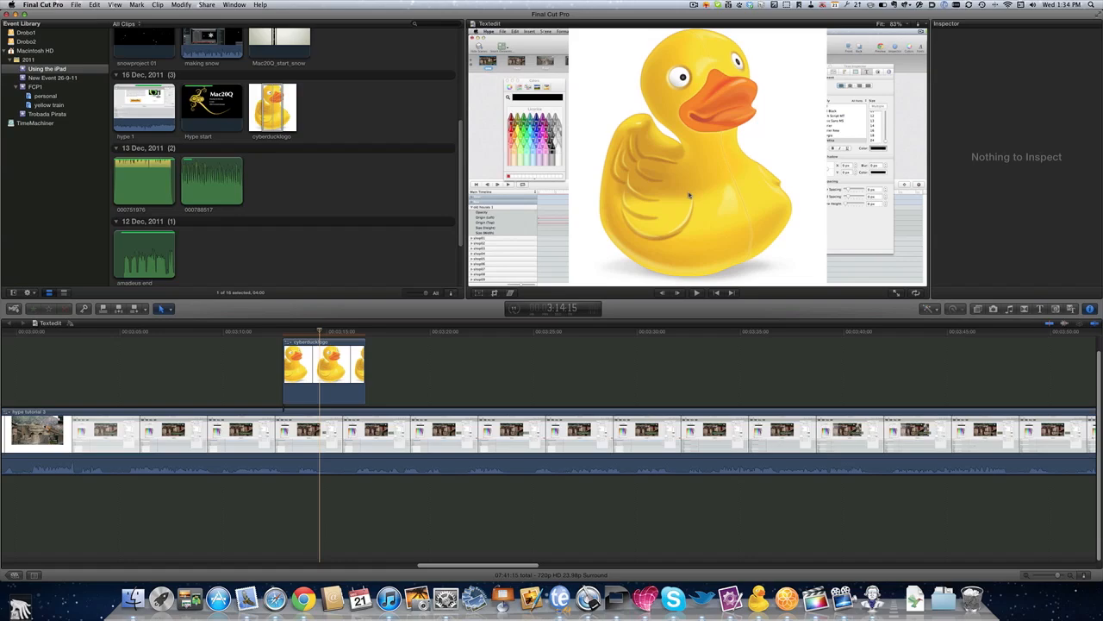
left_click(342, 371)
left_click_drag(1053, 136, 1045, 144)
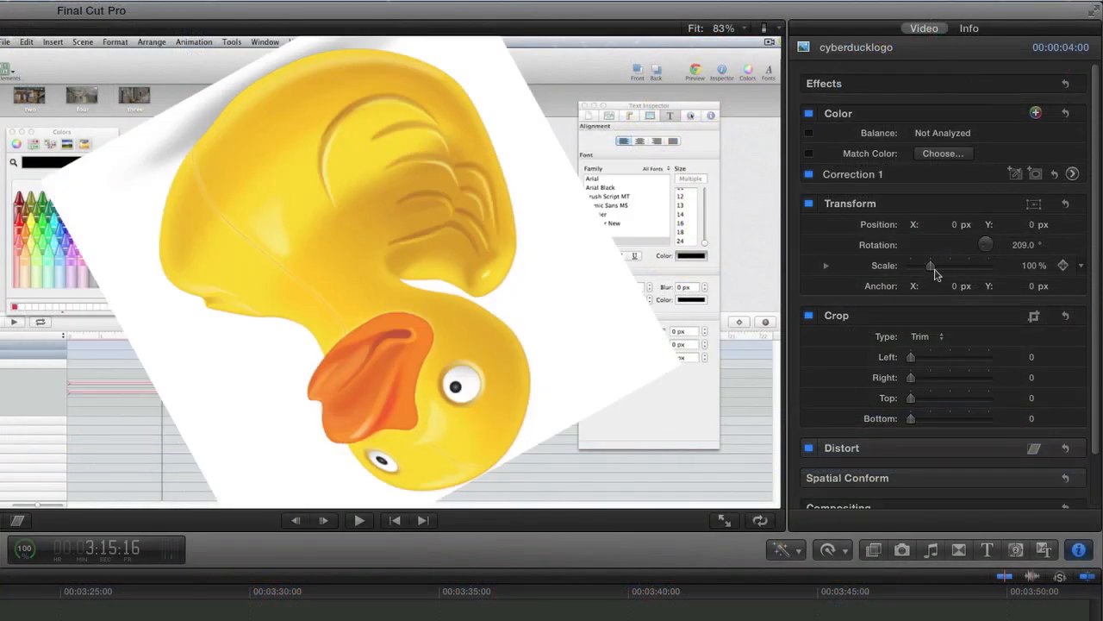
left_click_drag(931, 266, 917, 272)
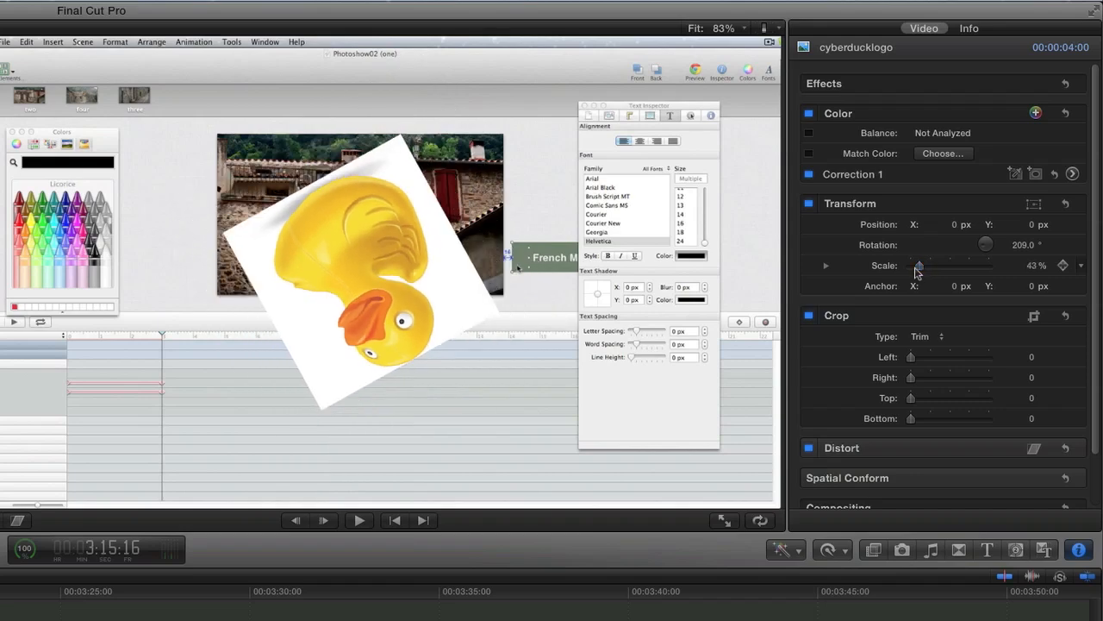
Set the cyberducklogo clip's rotation to 0°.
left_click(1024, 245)
type("0")
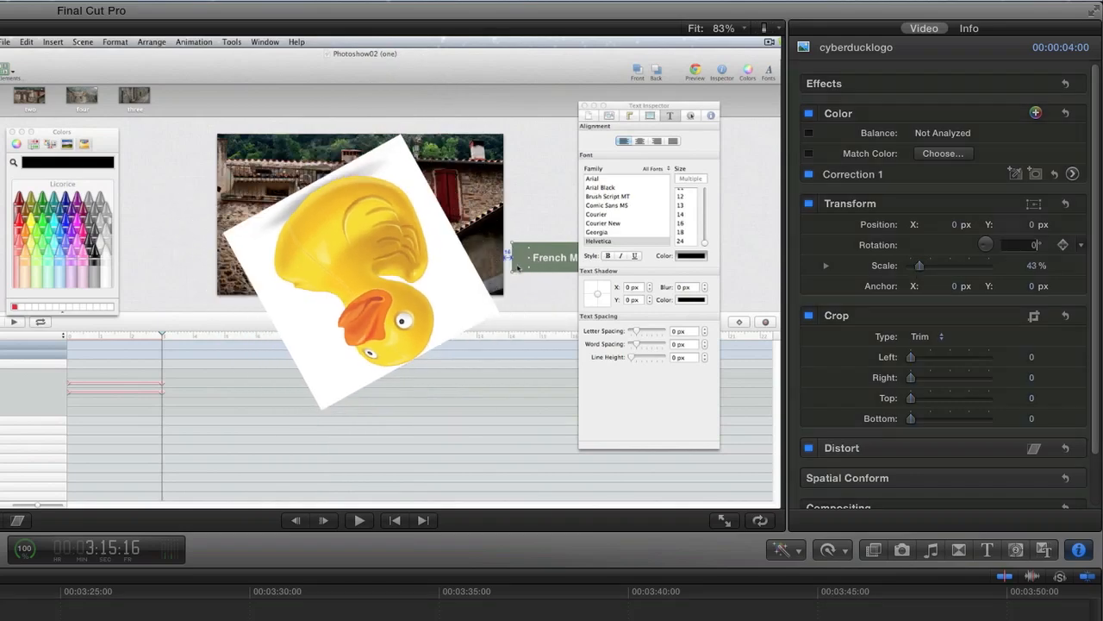
key("Return")
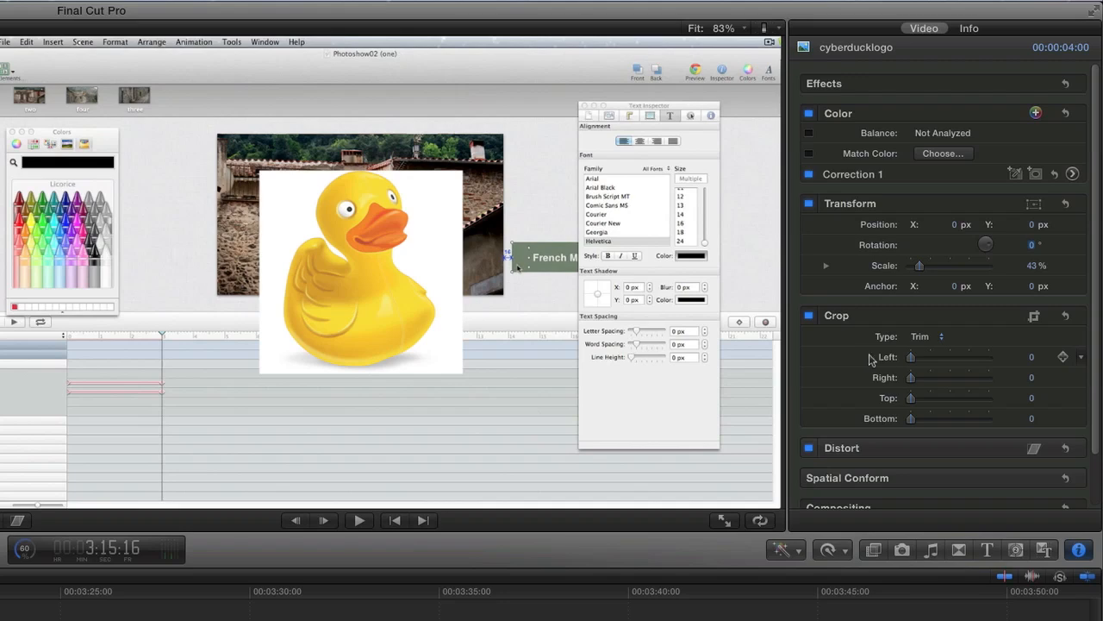
Crop the cyberducklogo clip by 8.0 on the left and 10.0 on the right with the Trim type.
left_click(911, 358)
left_click_drag(910, 358, 917, 362)
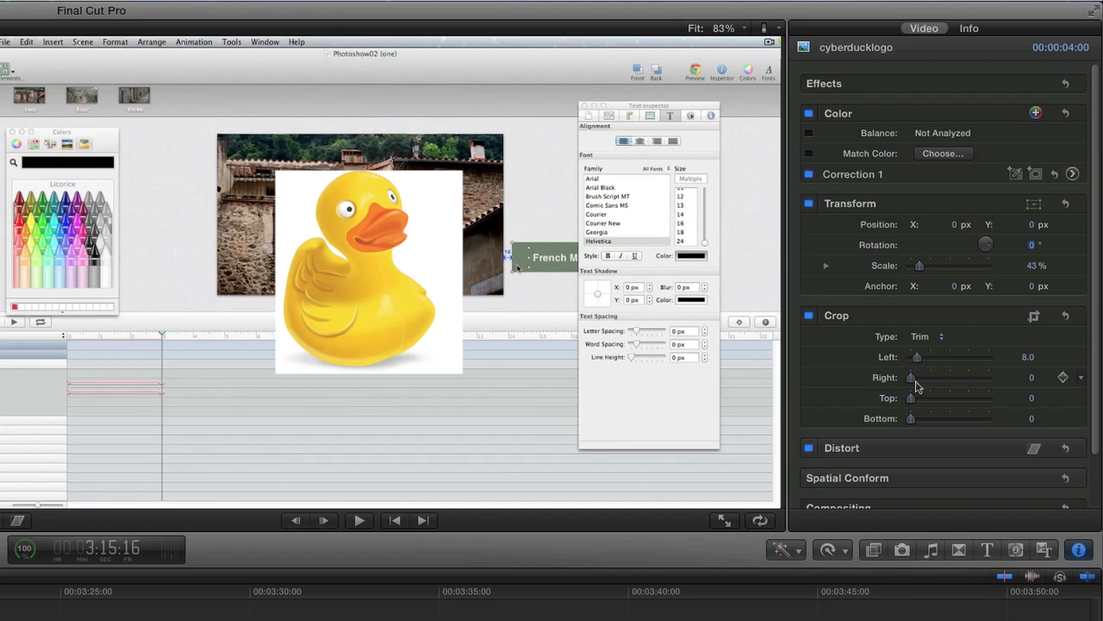
left_click_drag(911, 379, 919, 383)
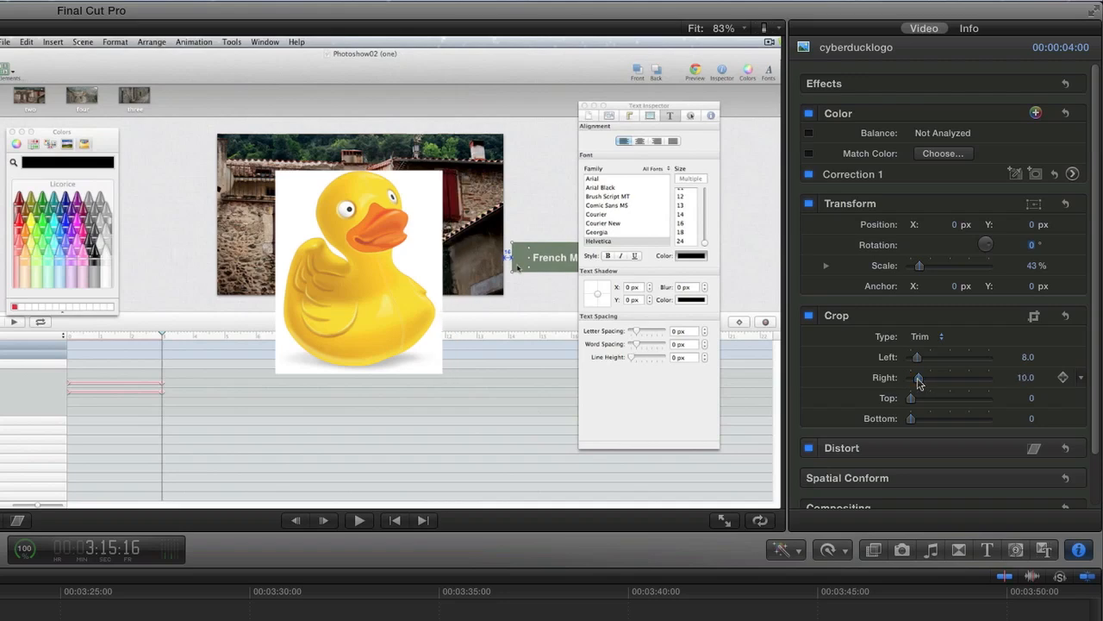
Distort the cyberducklogo clip by setting the bottom-left X to 3.8 px, and try adjusting the bottom-right X.
left_click(1004, 449)
scroll(995, 461, "down", 3)
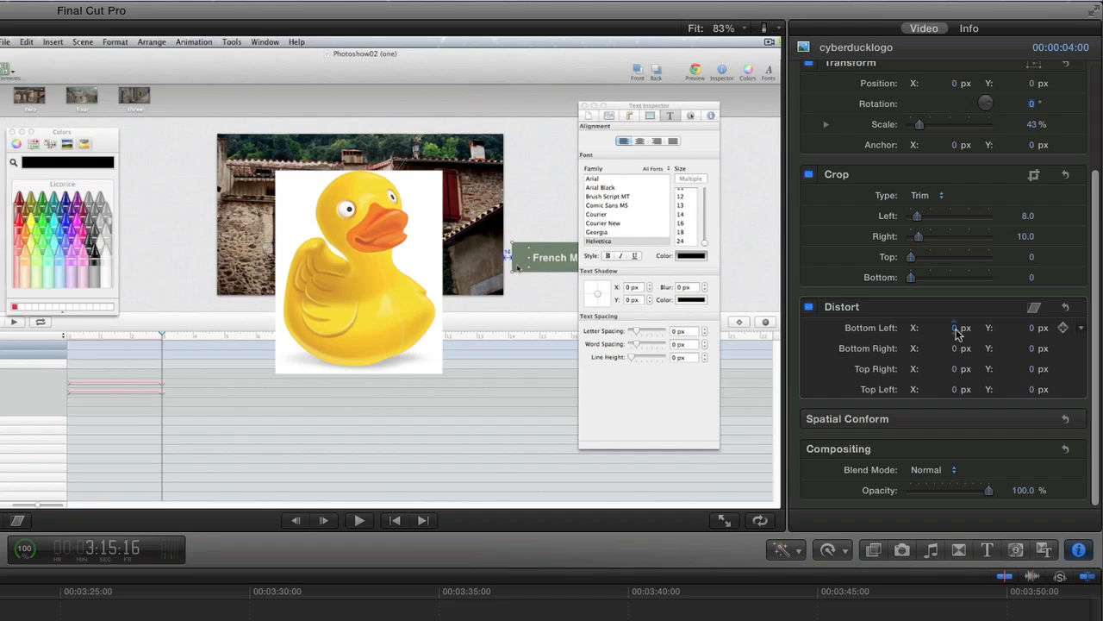
left_click_drag(955, 332, 947, 331)
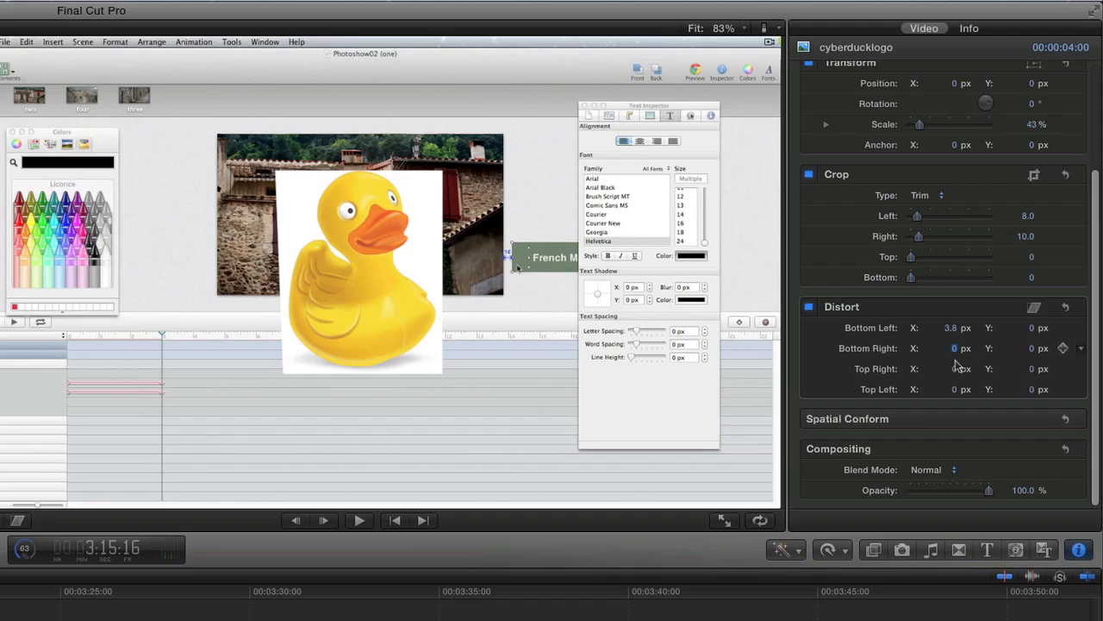
left_click_drag(954, 348, 955, 350)
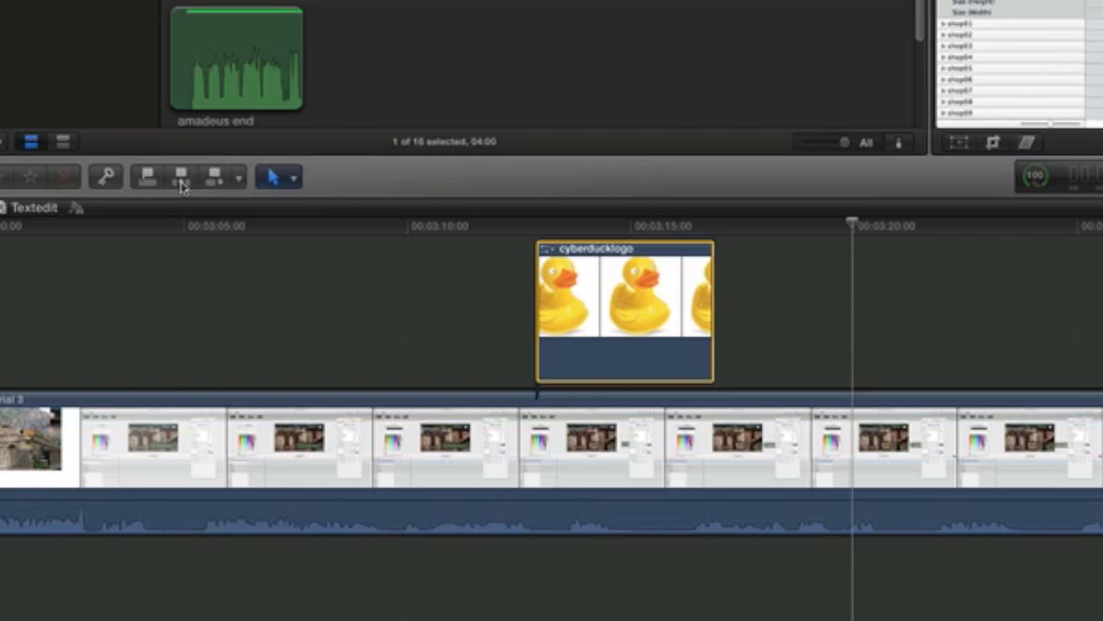
Try inserting the cyberducklogo clip into the main storyline twice, the second time at 3:22:16, undoing each insertion.
left_click(181, 184)
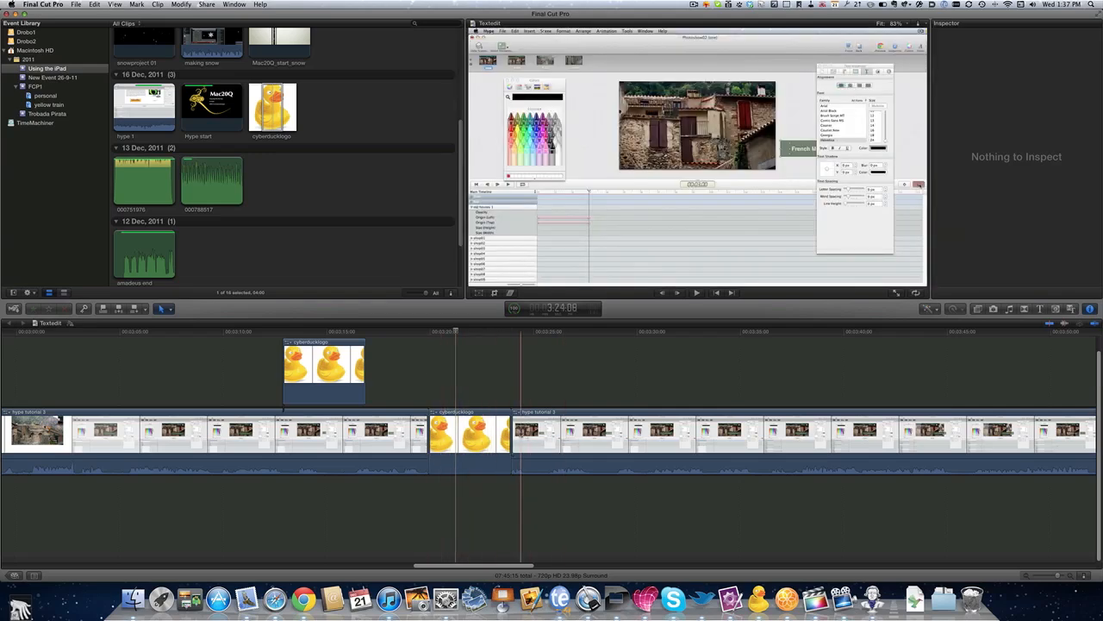
key("super+z")
left_click(341, 371)
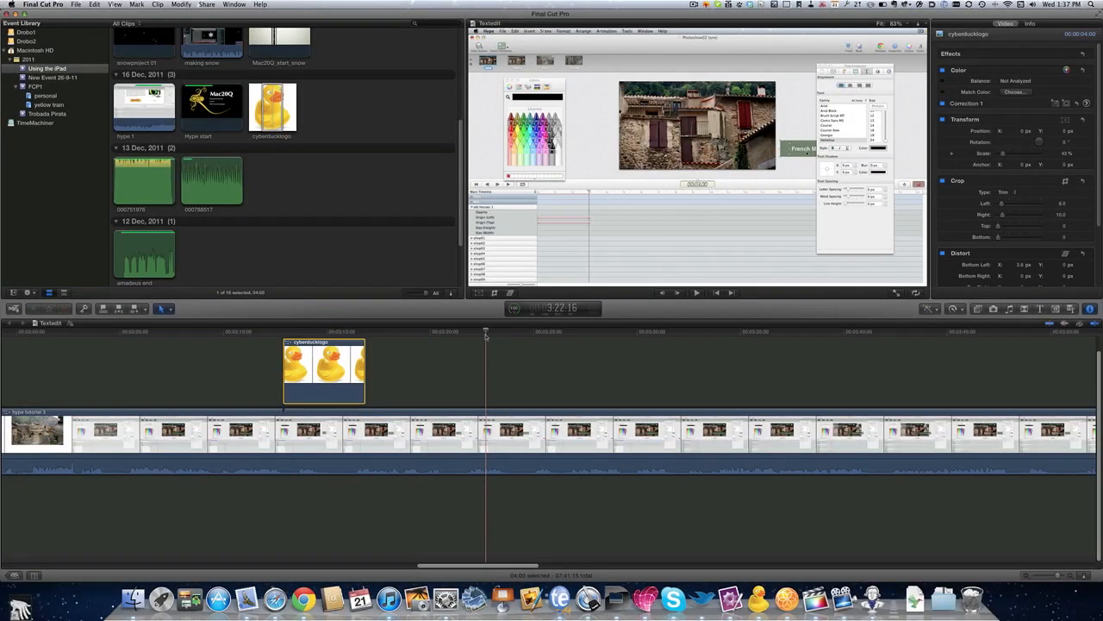
key("w")
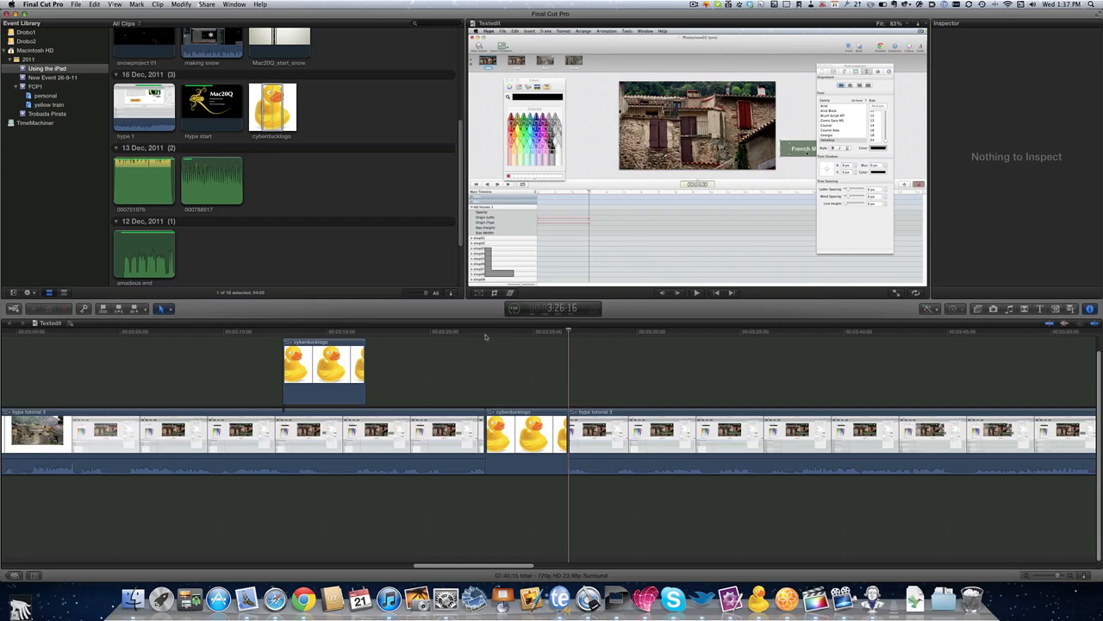
key("super+z")
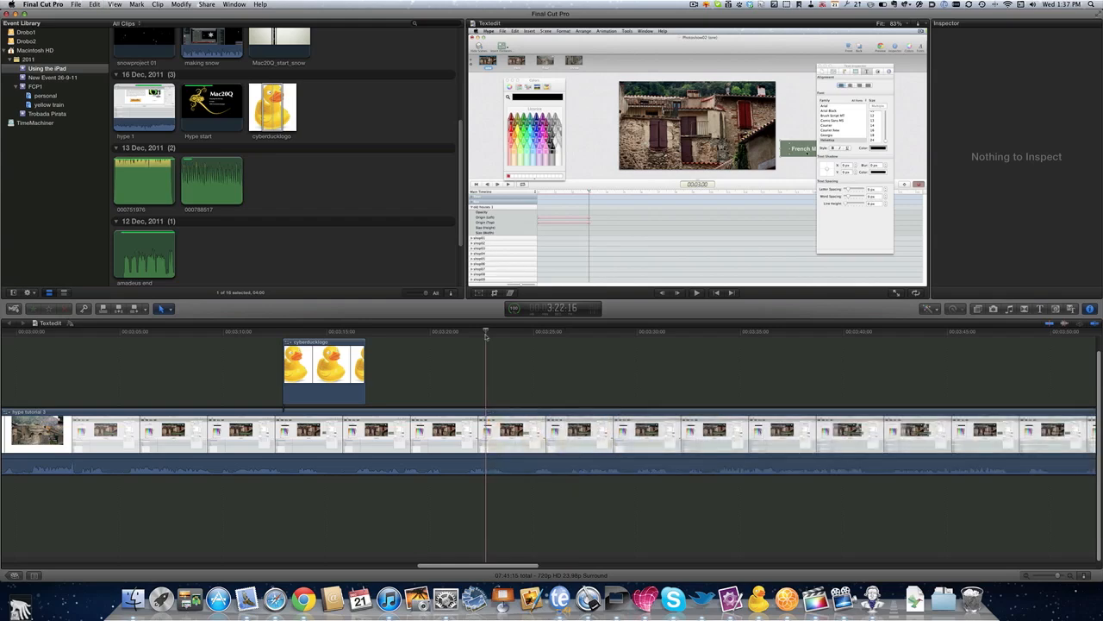
Append the cyberducklogo clip to the end of the main storyline.
key("e")
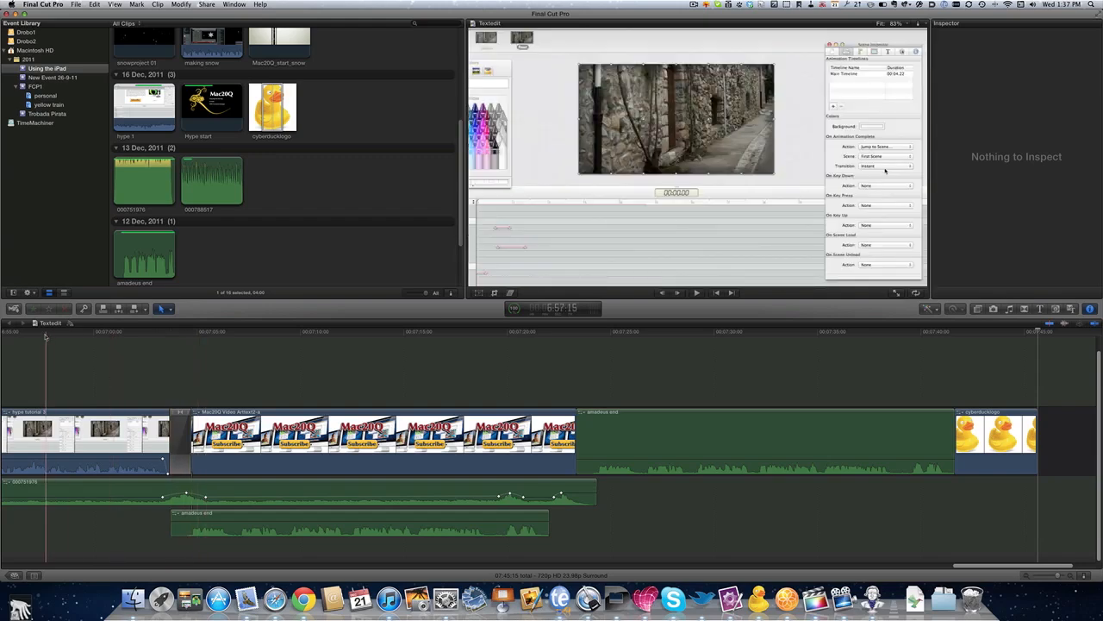
Connect a range of the Hype start clip above the end of hype tutorial 3 at about 6:57:15, and apply default transitions to both its ends.
scroll(47, 337, "left", 2)
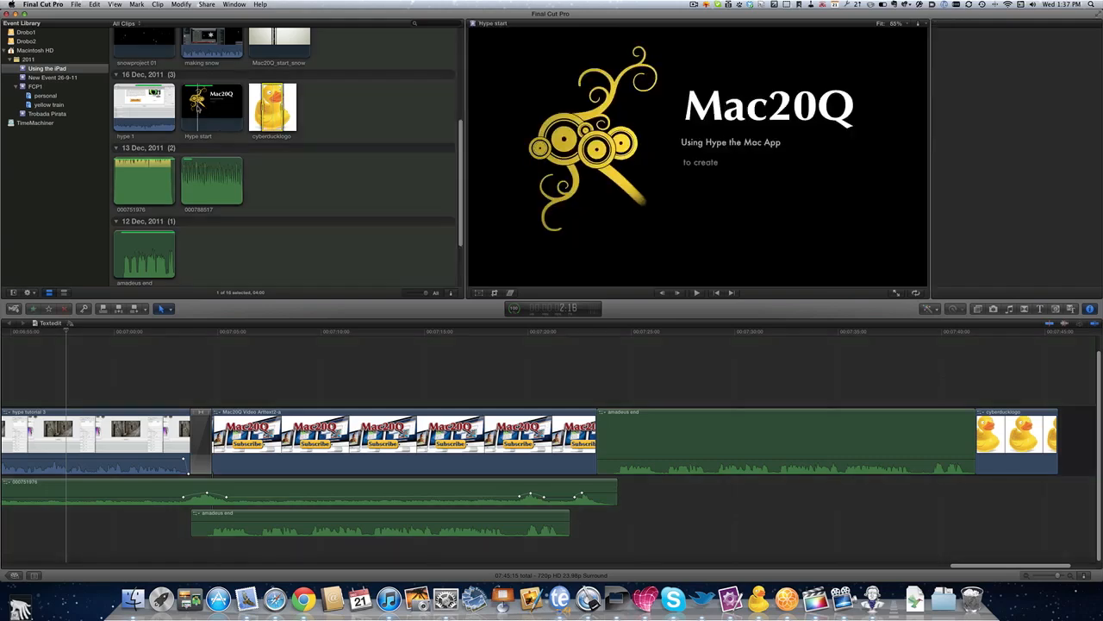
left_click(198, 108)
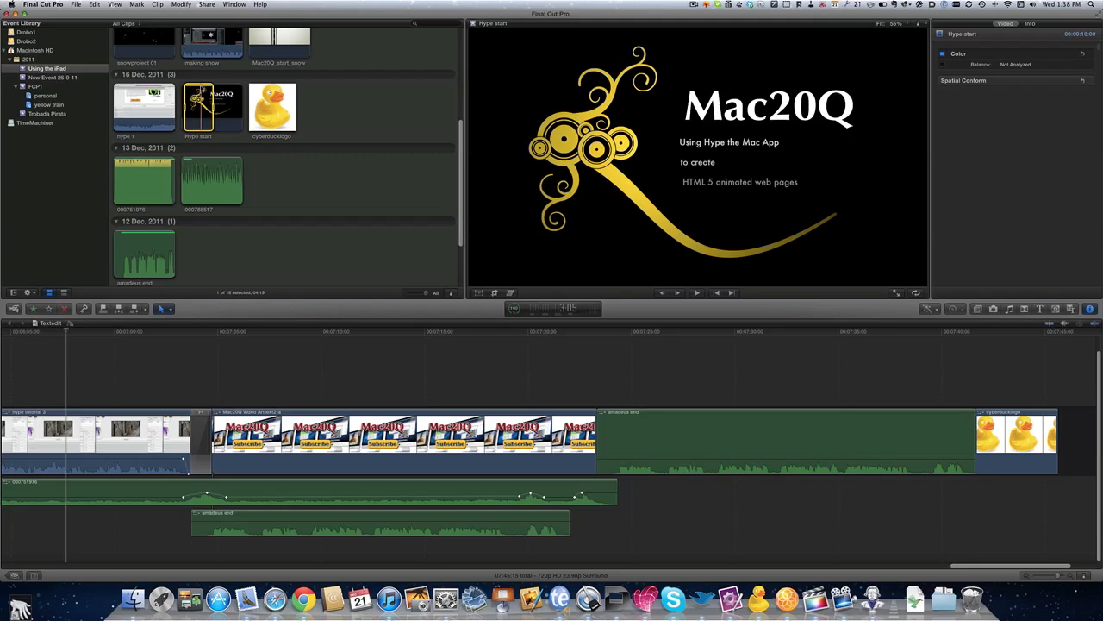
key("q")
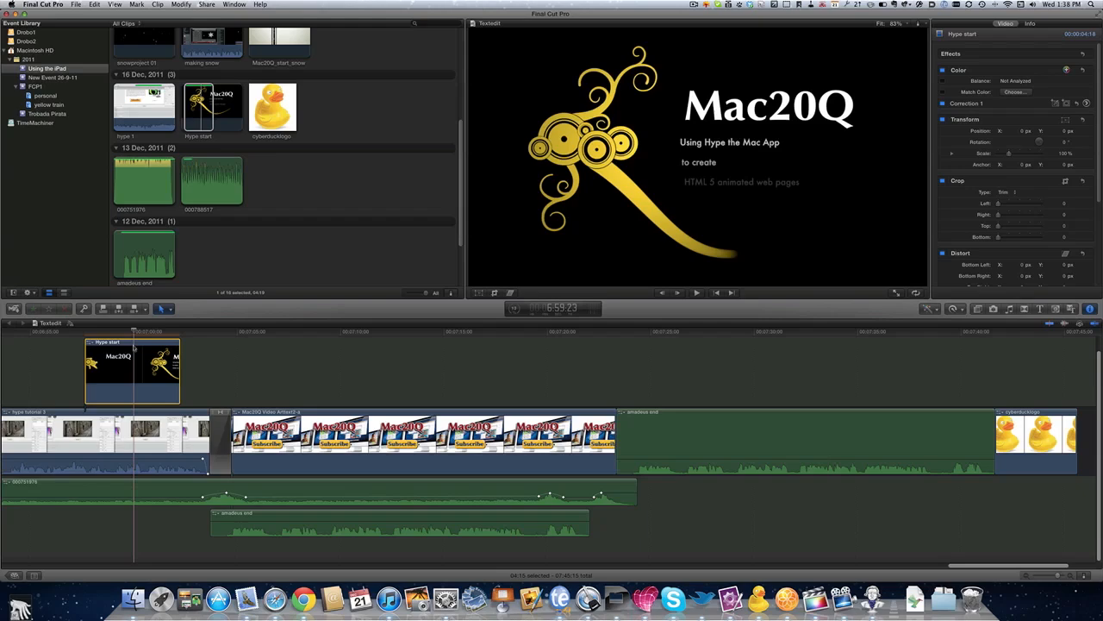
key("super+t")
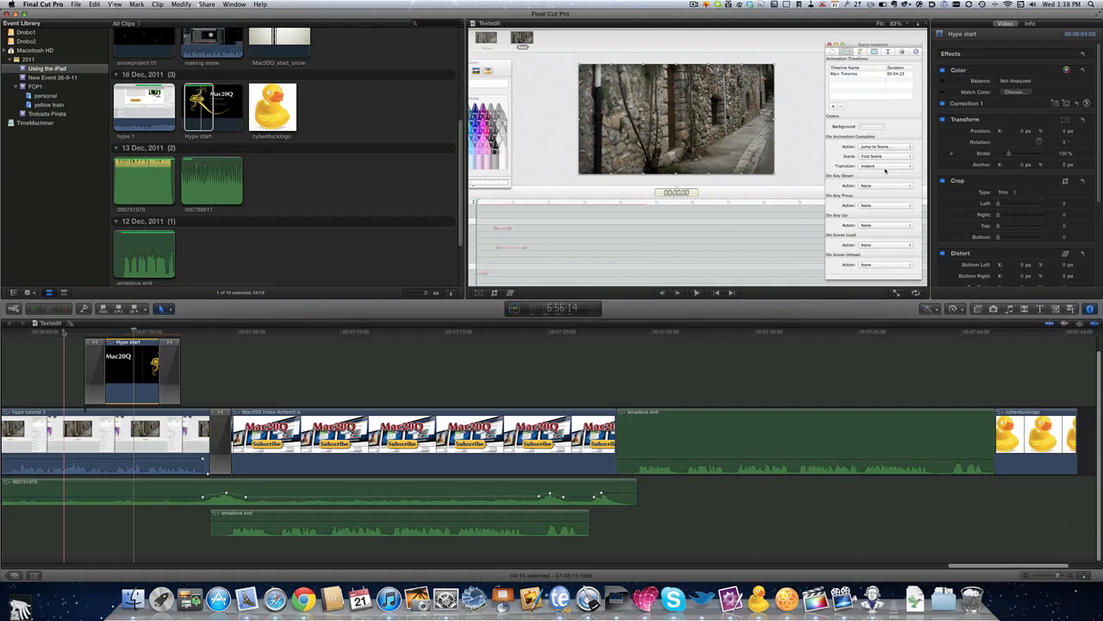
left_click(189, 399)
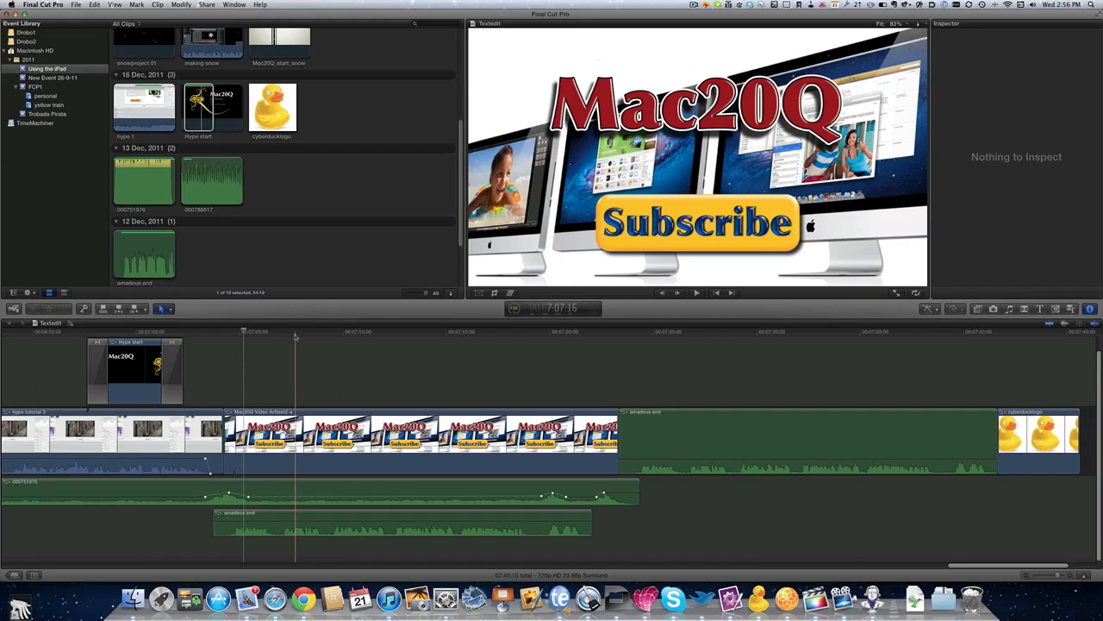
Insert the selected Hype start range into the main storyline between hype tutorial 3 and Mac20Q Video Arttext2-a.
left_click(197, 133)
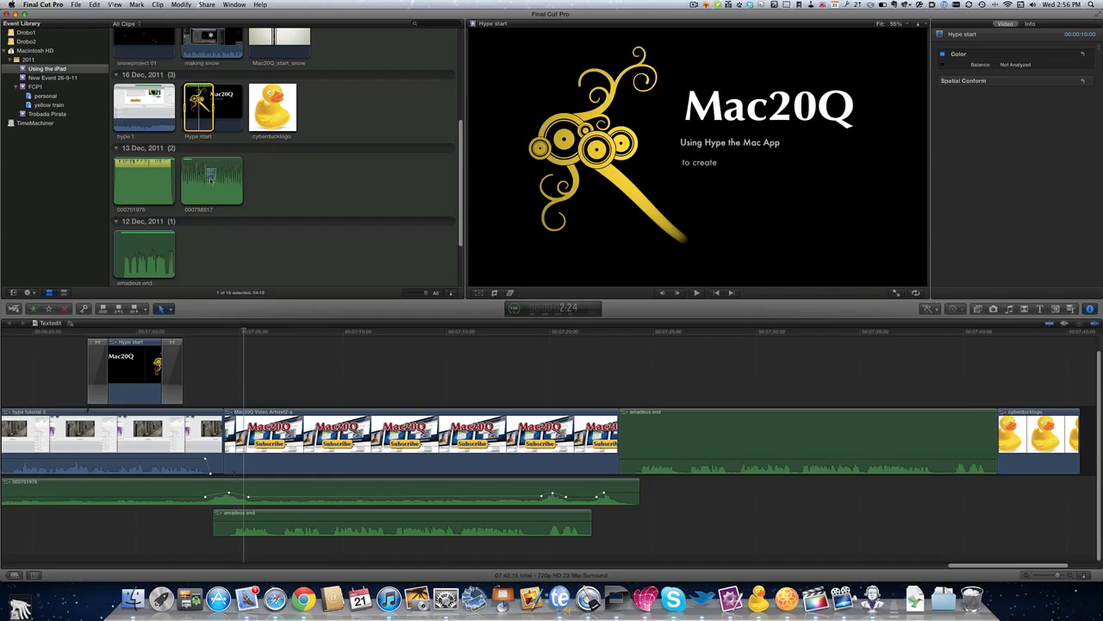
left_click_drag(221, 243, 226, 435)
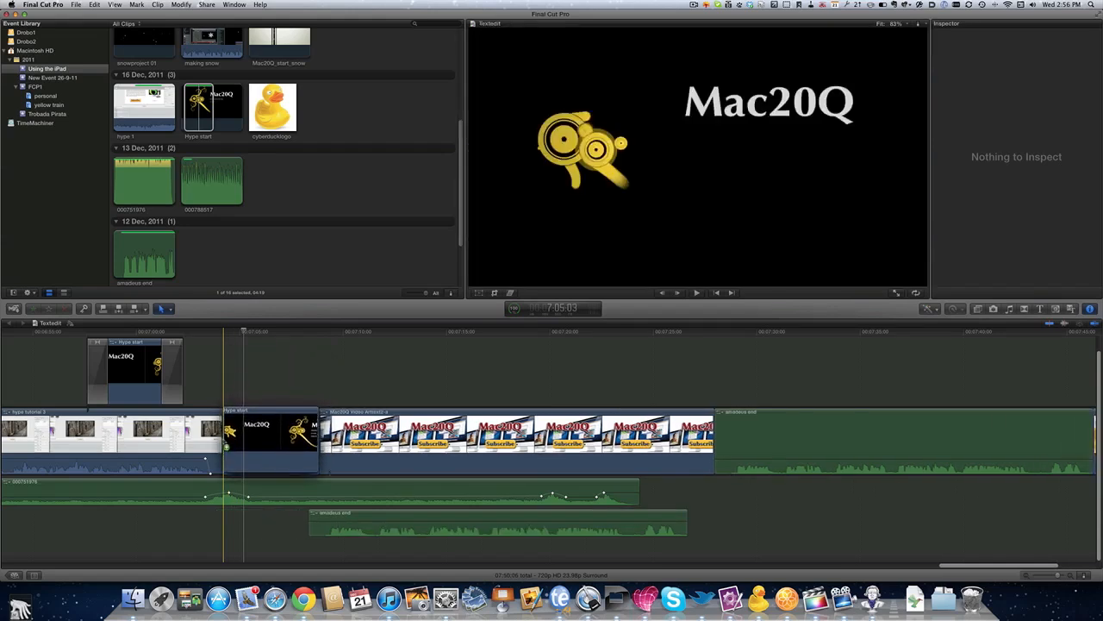